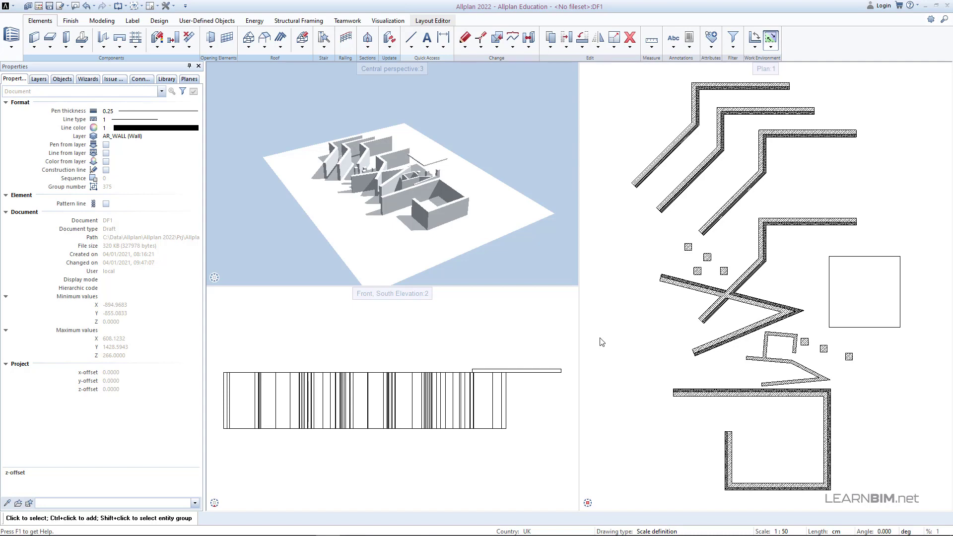
Select and delete every element in drawing file DF1
key("ctrl+a")
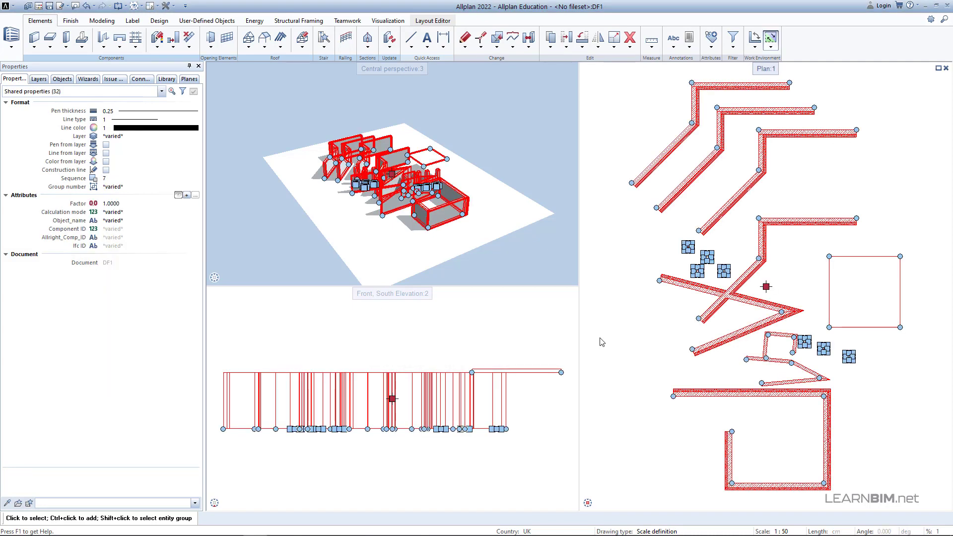
key("Delete")
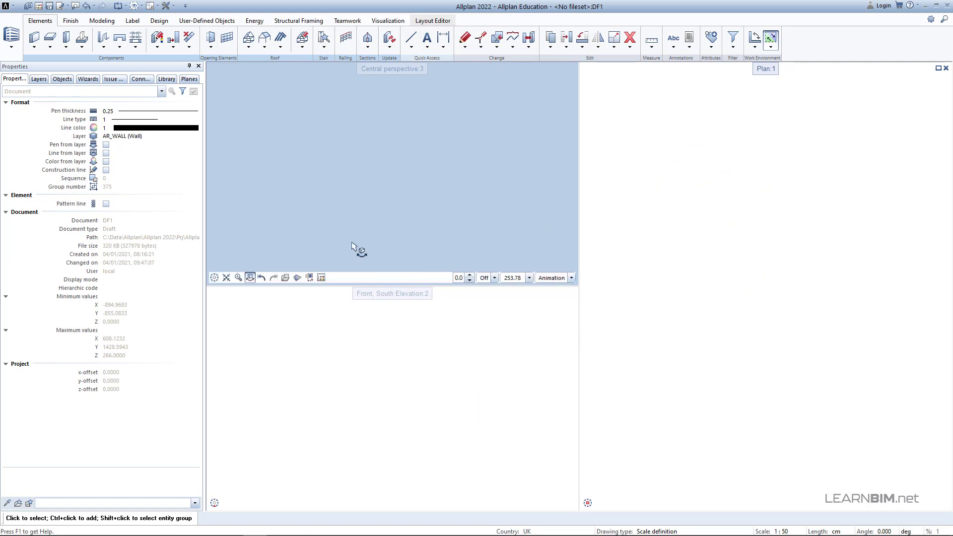
Open drawing files project-wise to bring up the missing-building-structure prompt
left_click(41, 8)
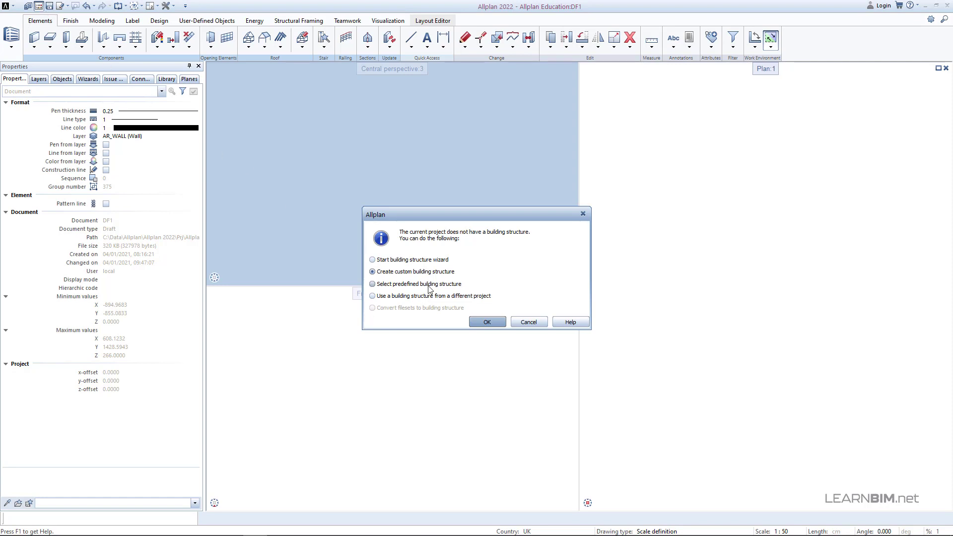
Confirm a custom building structure, centre its dialog, and open the empty Floor Manager
left_click(485, 323)
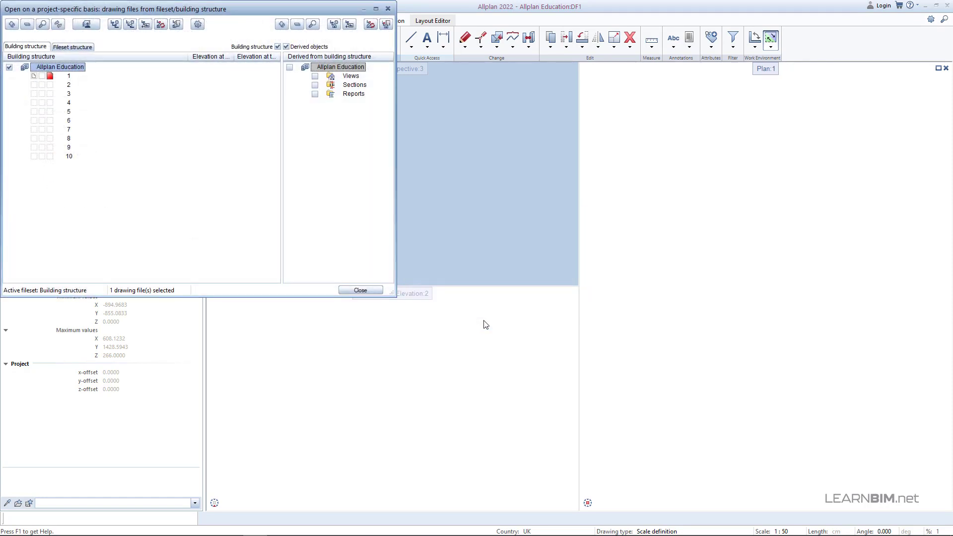
left_click_drag(250, 9, 575, 132)
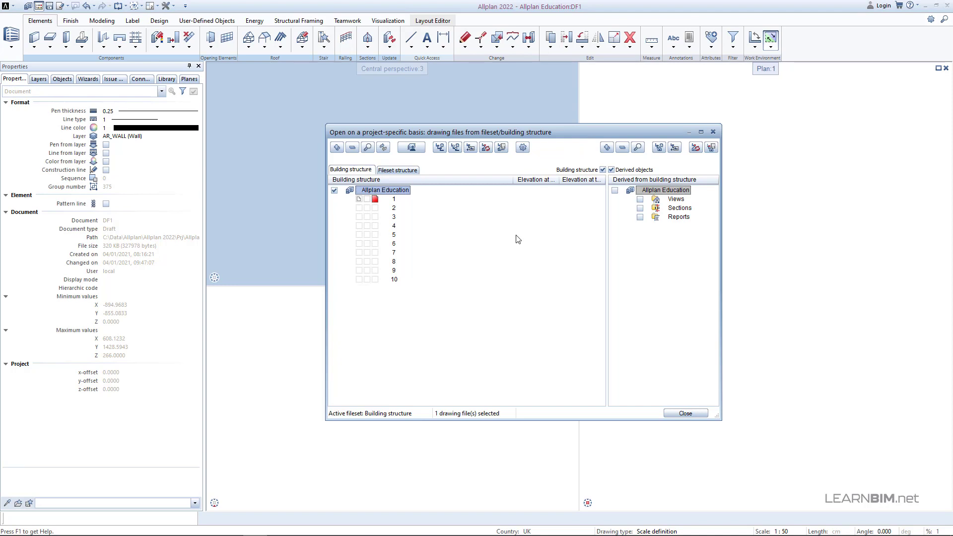
left_click(416, 150)
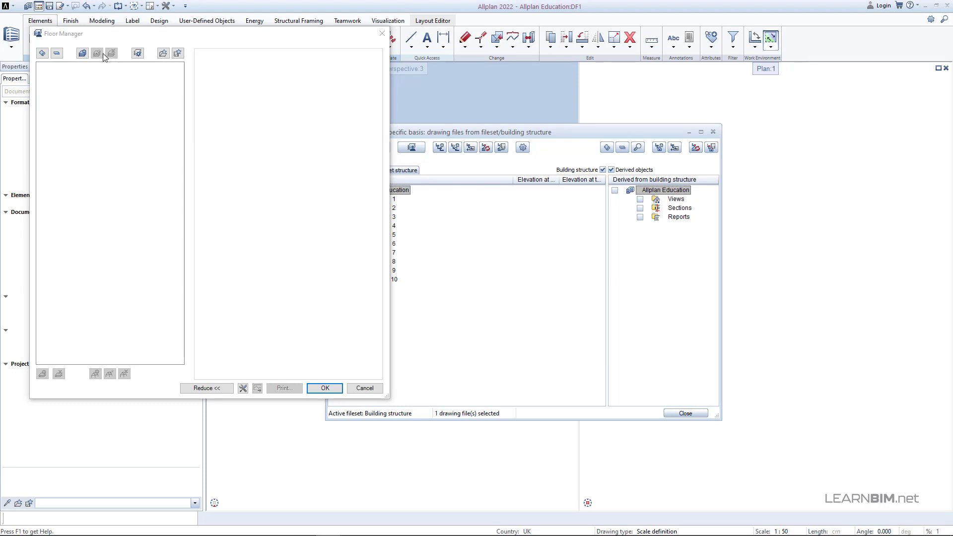
Start a new model named 'Building' with 5 storeys above ground and ground floor at -12.00
left_click(85, 52)
left_click(224, 99)
type("Building")
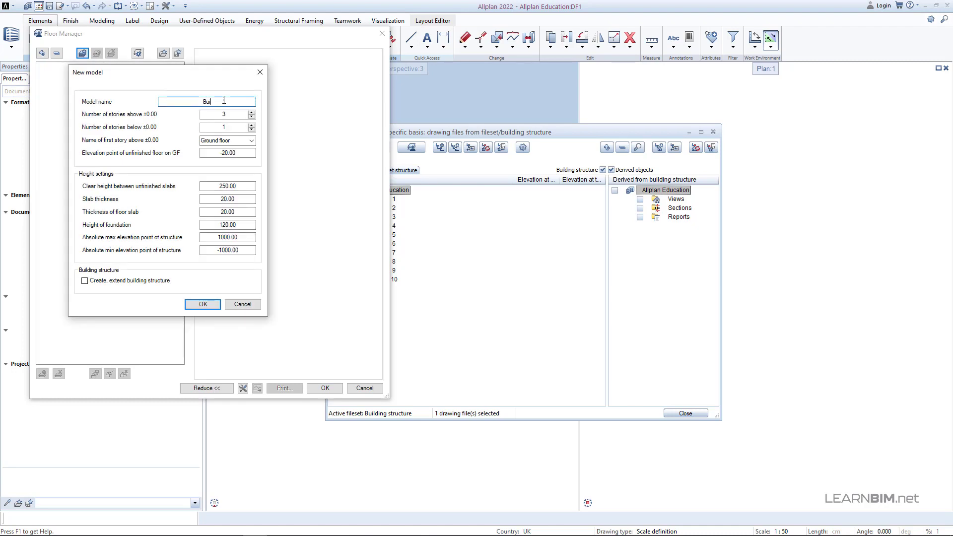
double_click(231, 114)
type("5")
double_click(236, 127)
double_click(236, 154)
type("-")
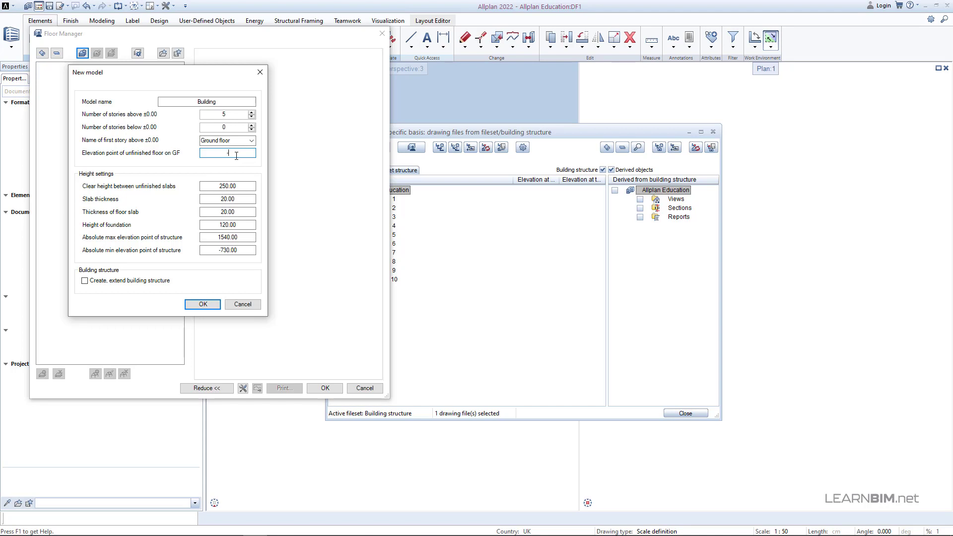
type("12.00")
Set clear height 305, slabs 0, foundation 60, limits 1500/-100, and enable building structure creation
double_click(230, 187)
type("305.00")
double_click(225, 200)
type("0.00")
left_click(227, 211)
double_click(227, 212)
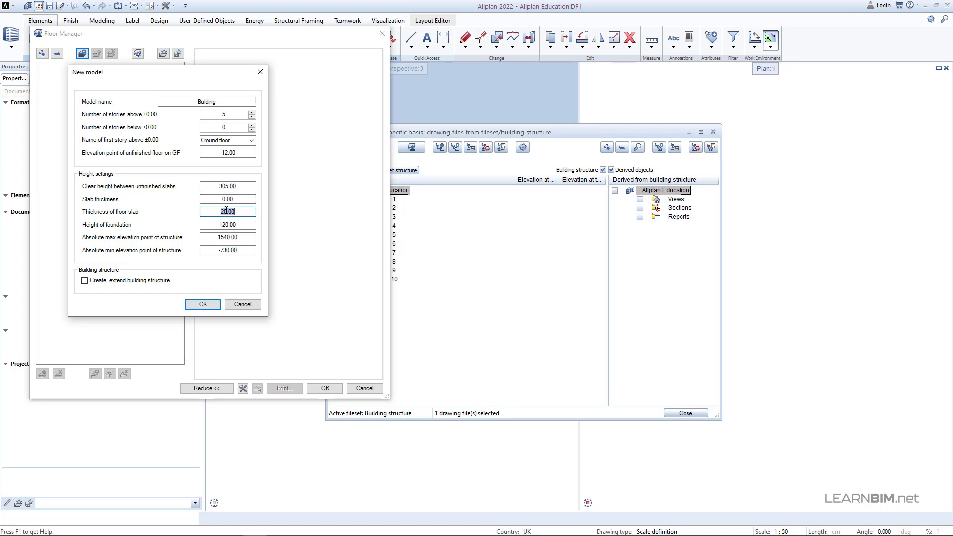
type("0.00")
left_click(227, 223)
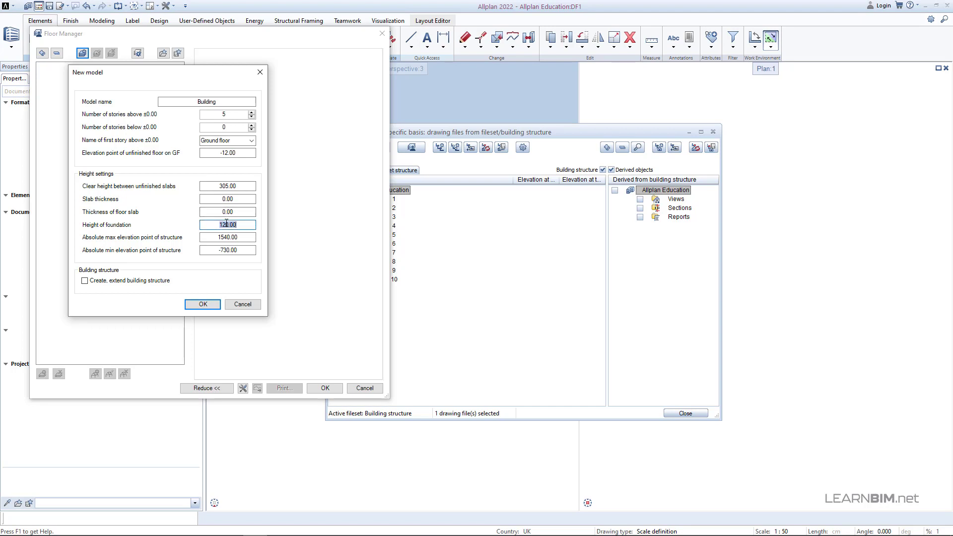
type("60.00")
left_click(226, 237)
type("1500")
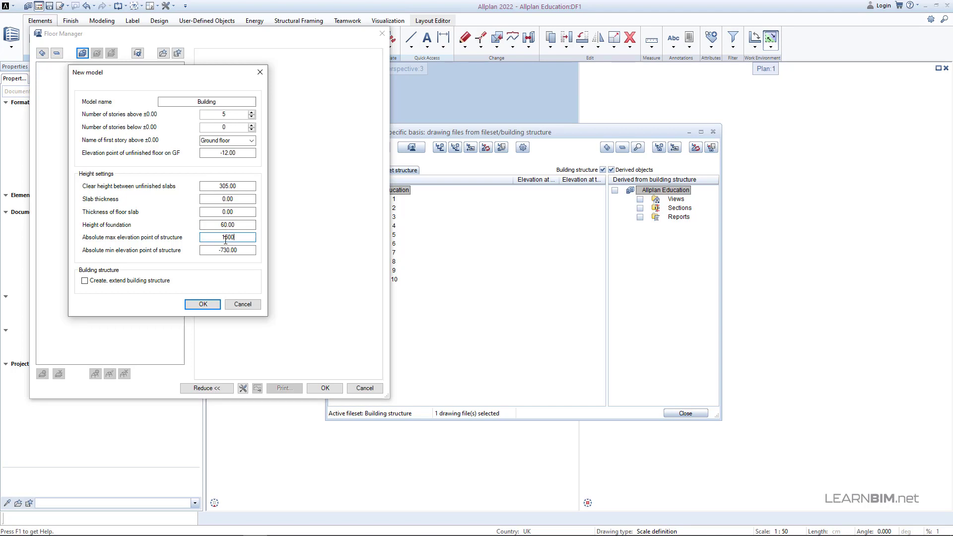
left_click(223, 251)
type("-1")
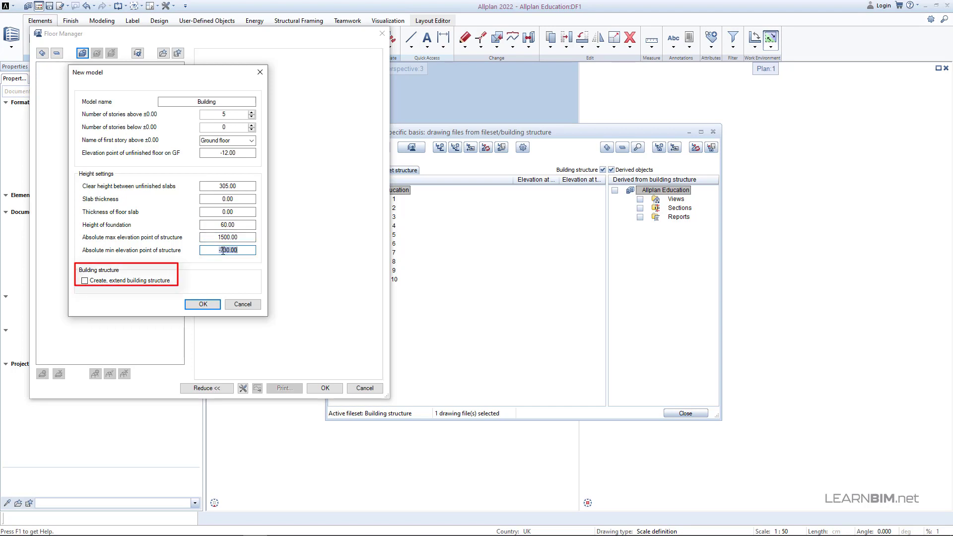
type("00")
key("Tab")
left_click(110, 281)
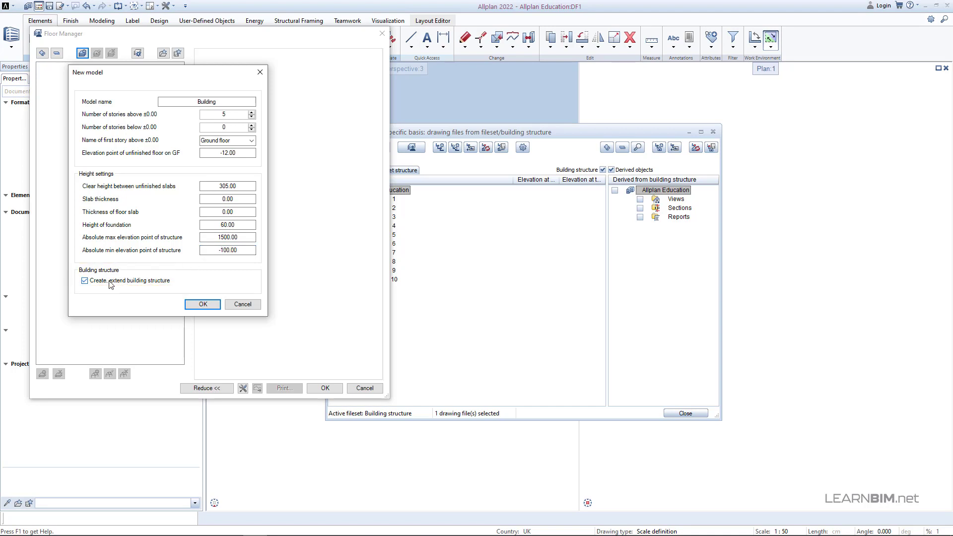
Use file increment 5 and start Ground, 1st and 2nd Upper floors at files 100, 200, 300
left_click(201, 305)
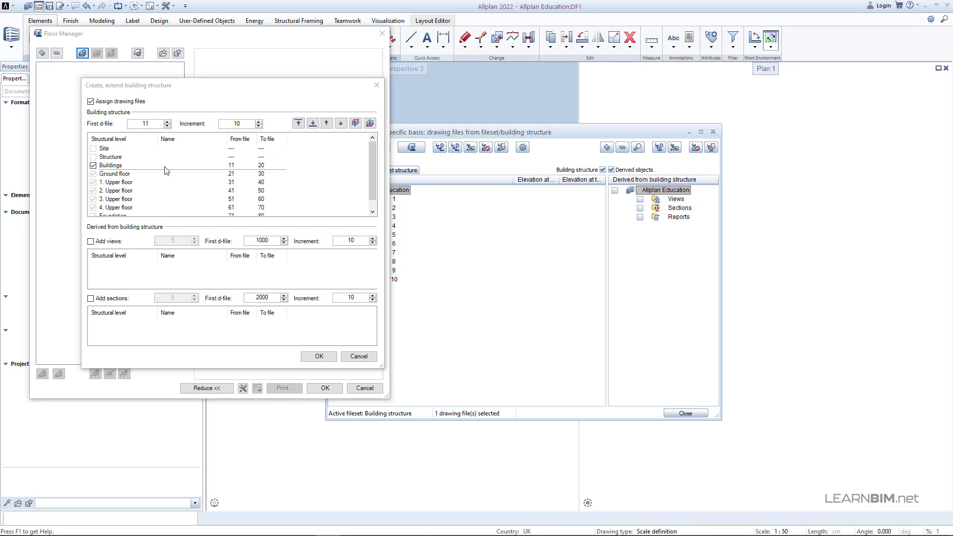
double_click(238, 123)
type("5")
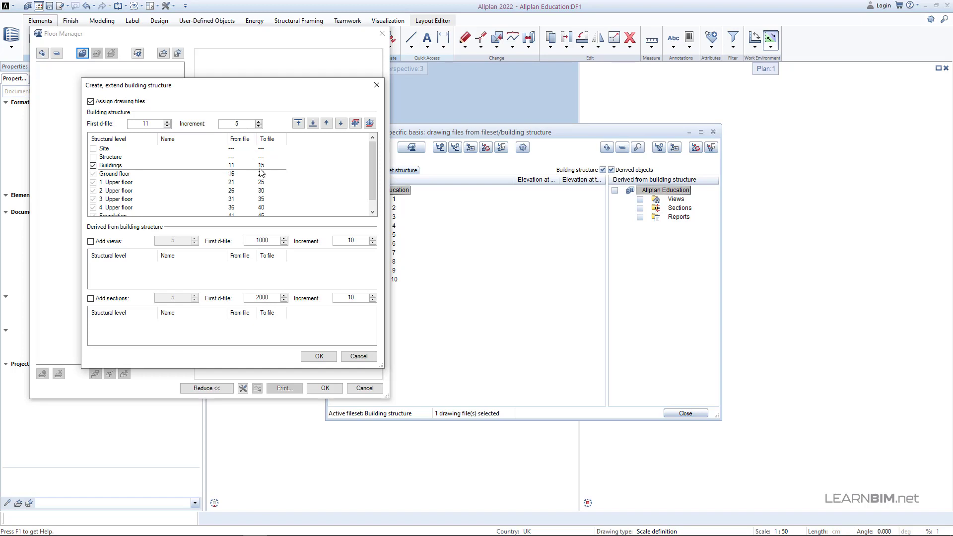
left_click(232, 174)
left_click(232, 174)
type("100")
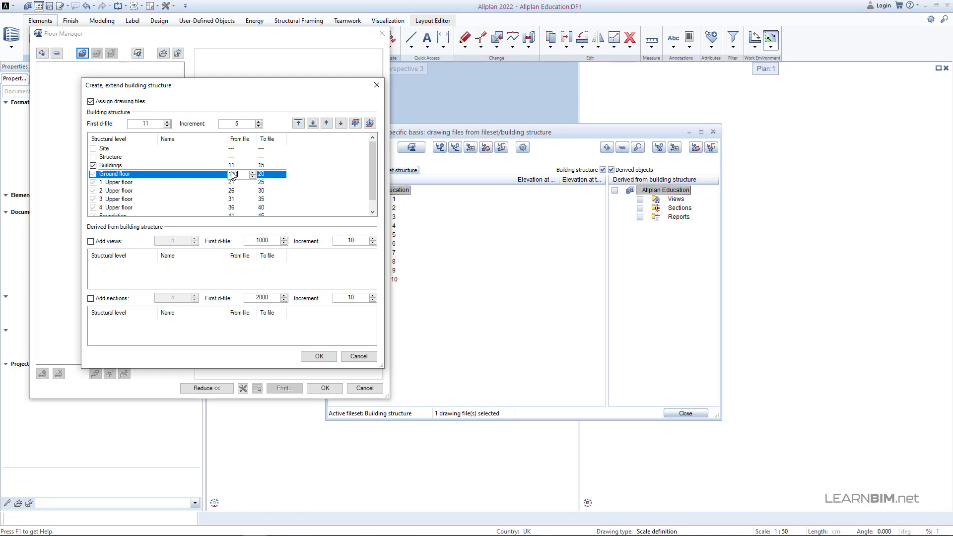
left_click(235, 182)
left_click(236, 183)
type("2")
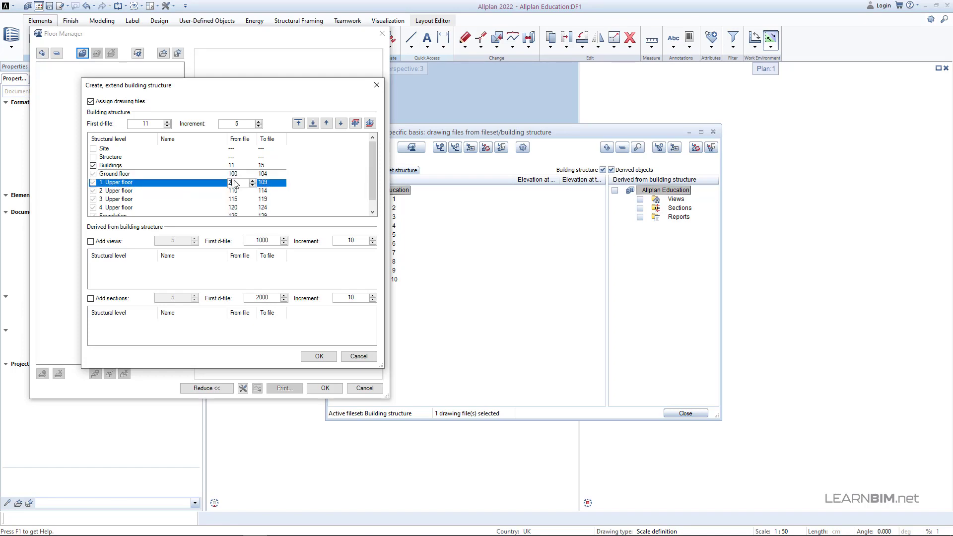
type("00")
left_click(232, 191)
left_click(232, 192)
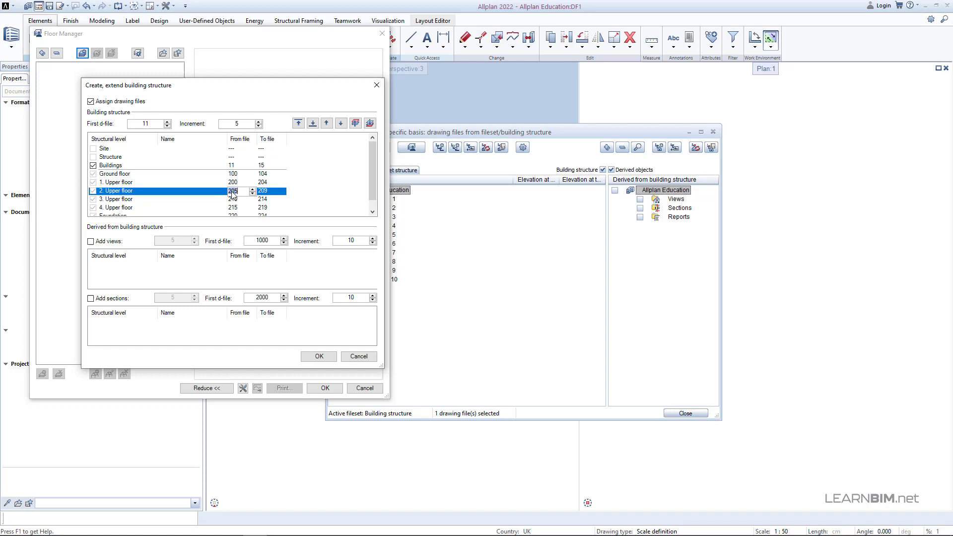
type("300")
Start the 3rd and 4th Upper floors at 400 and 500, and give Foundation files 50–55
left_click(234, 199)
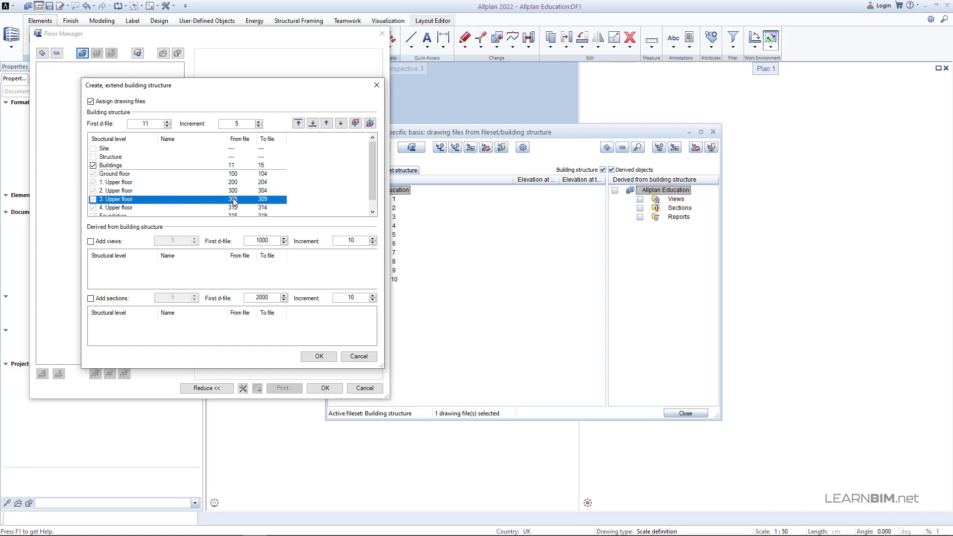
left_click(233, 199)
type("400")
left_click(234, 209)
left_click(235, 209)
type("500")
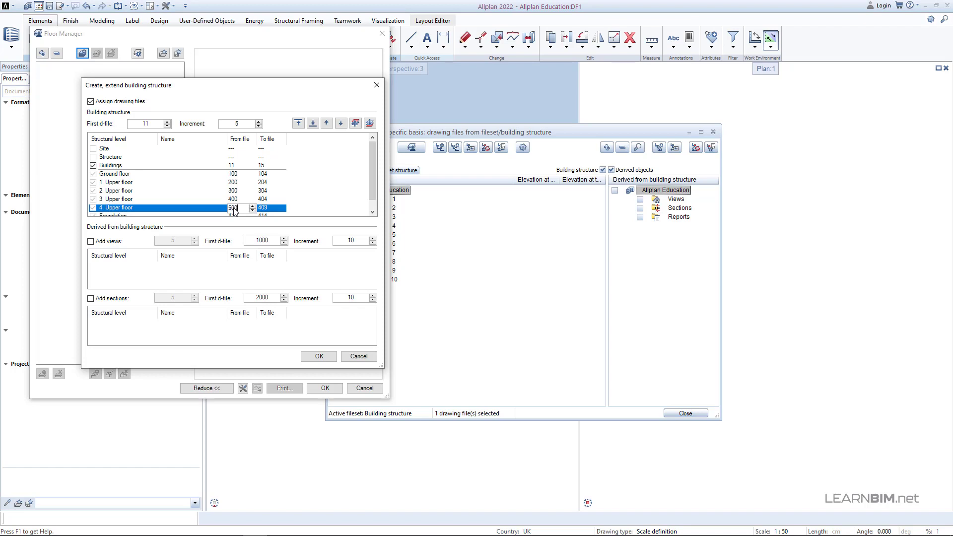
key("Return")
left_click(234, 214)
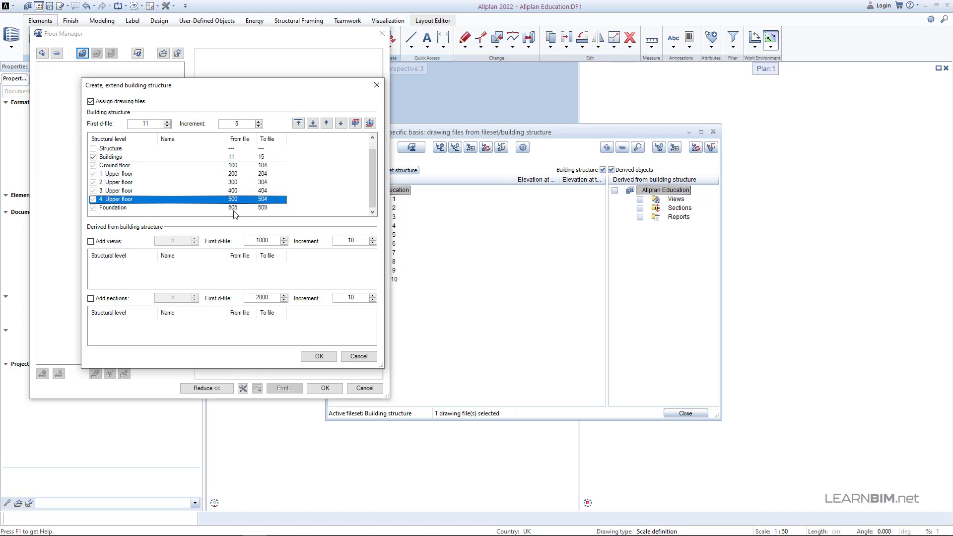
left_click(235, 207)
type("50")
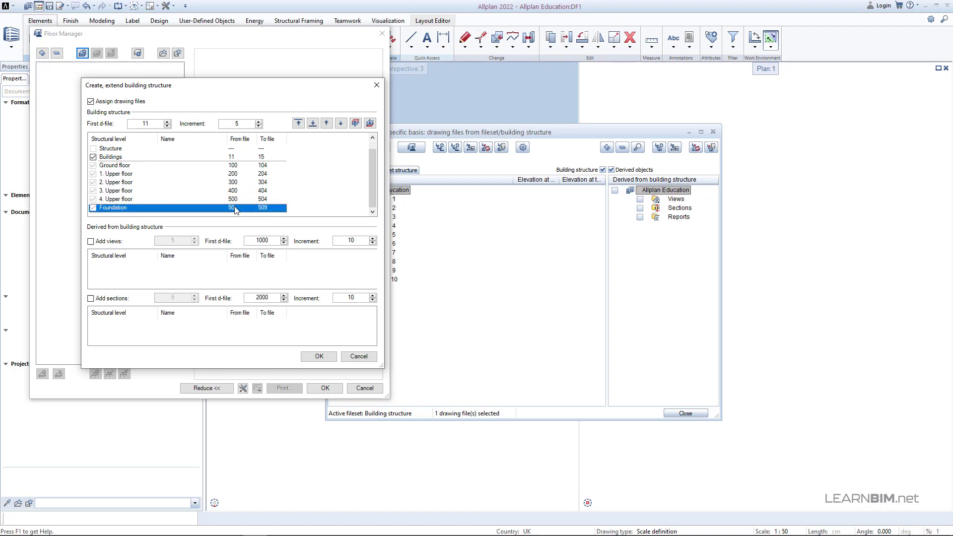
key("Return")
left_click(262, 208)
type("55")
key("Return")
Create the structure and lower the ground floor top level to 273.00, retaining heights below
left_click(308, 358)
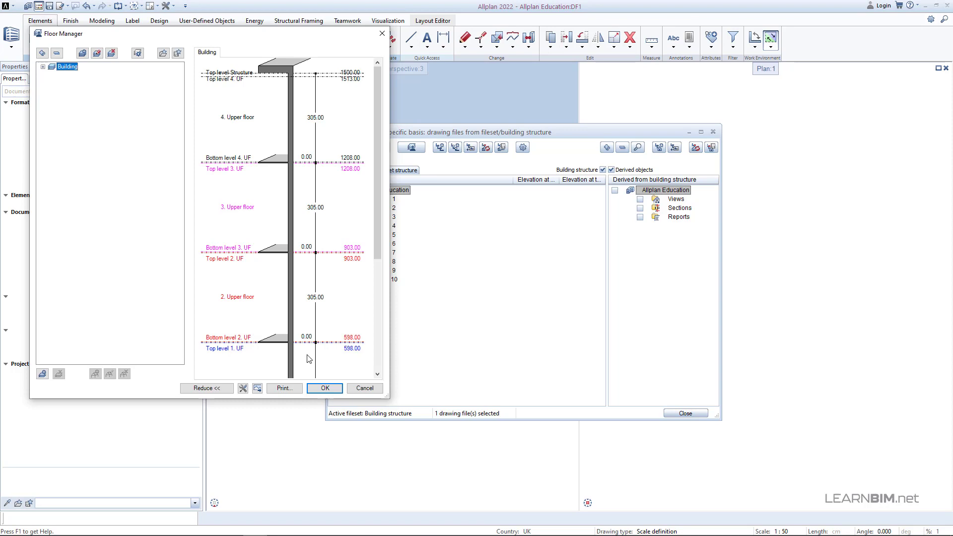
left_click_drag(387, 397, 732, 513)
scroll(560, 366, "down", 3)
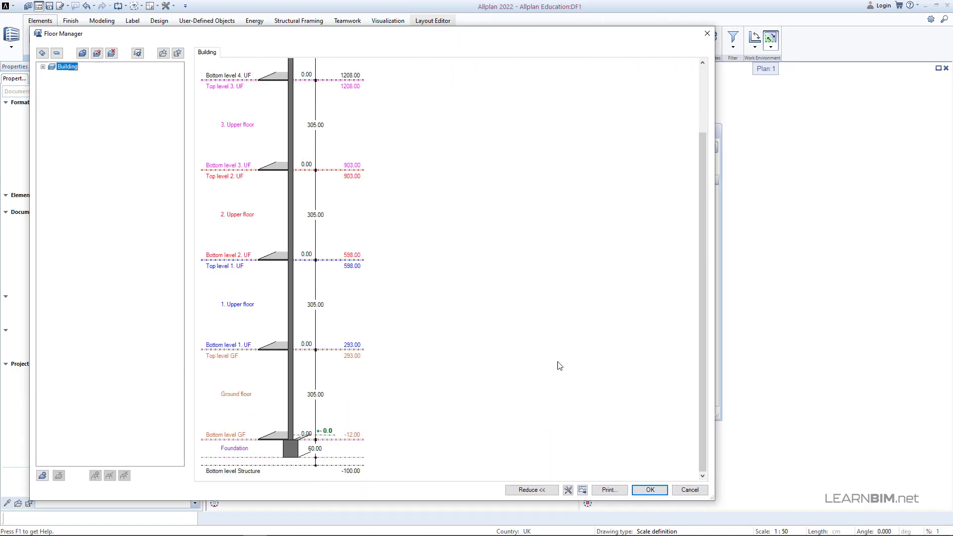
left_click(42, 66)
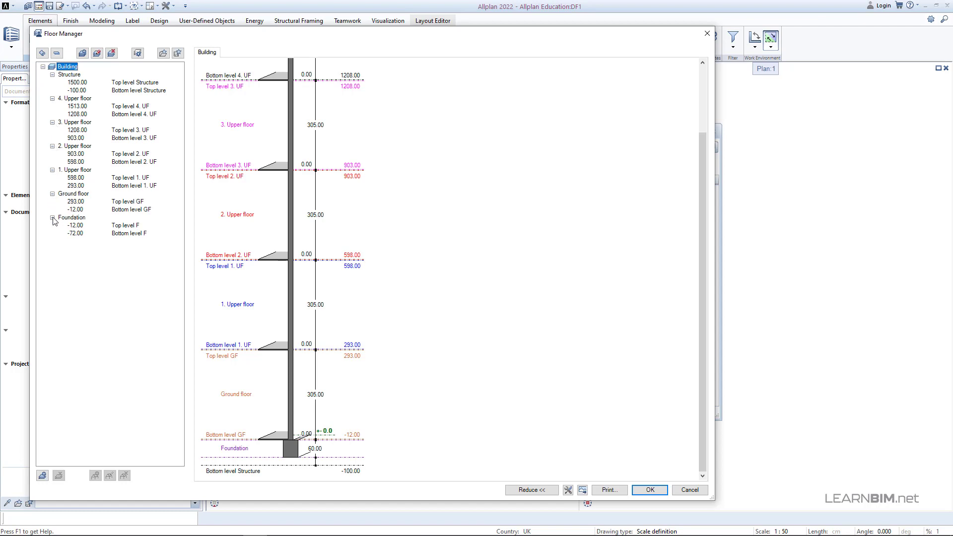
left_click(71, 206)
left_click(71, 205)
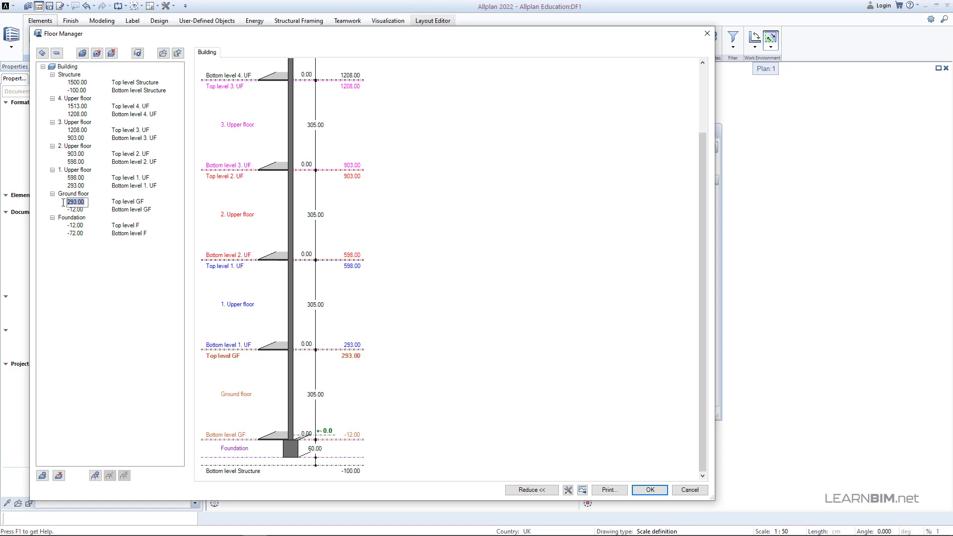
type("273")
key("Return")
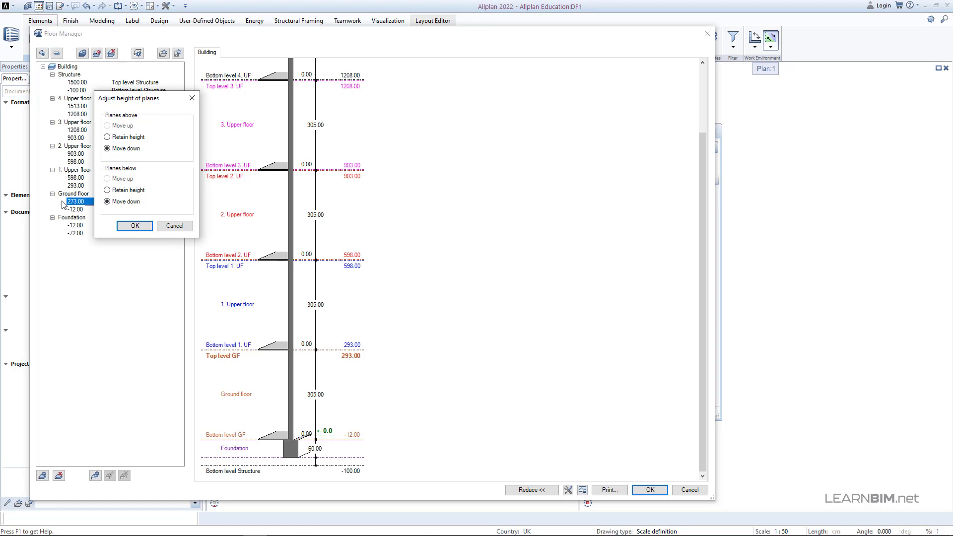
left_click(107, 190)
left_click(135, 226)
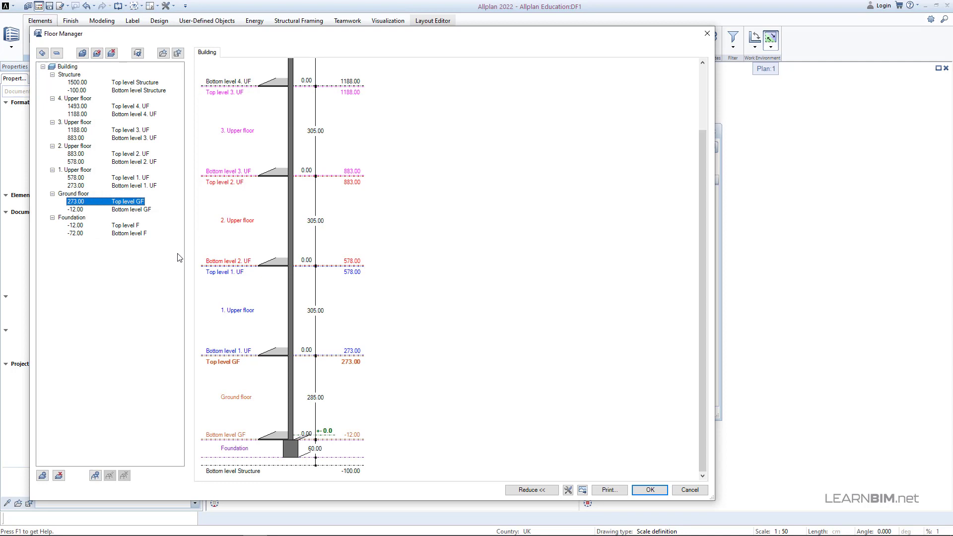
Restore the ground floor height to 305, raising the upper levels back by 20
left_click(318, 398)
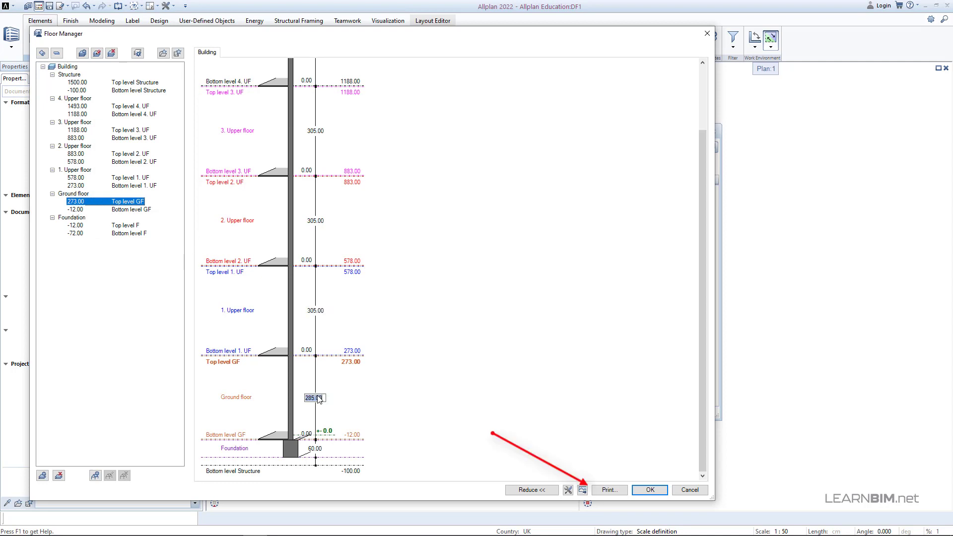
type("305")
key("Return")
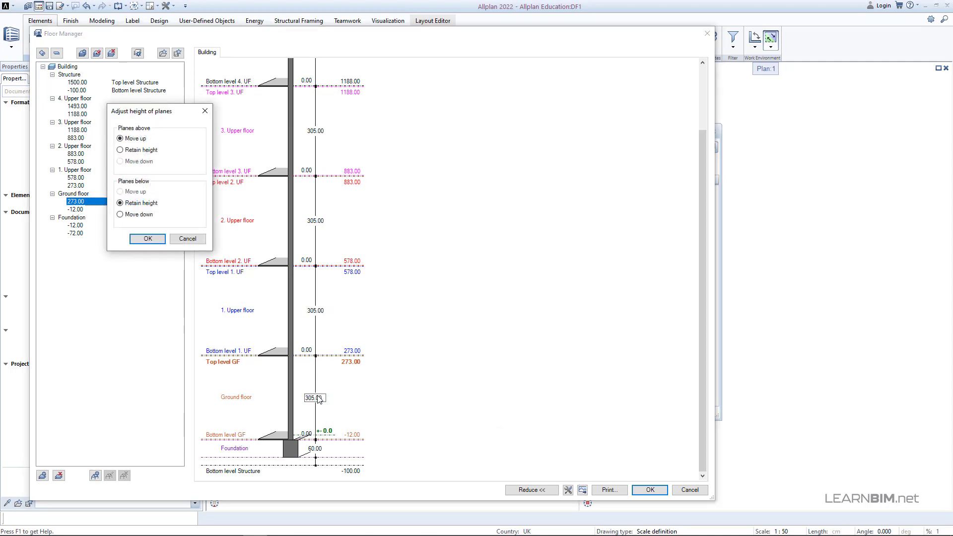
left_click(148, 238)
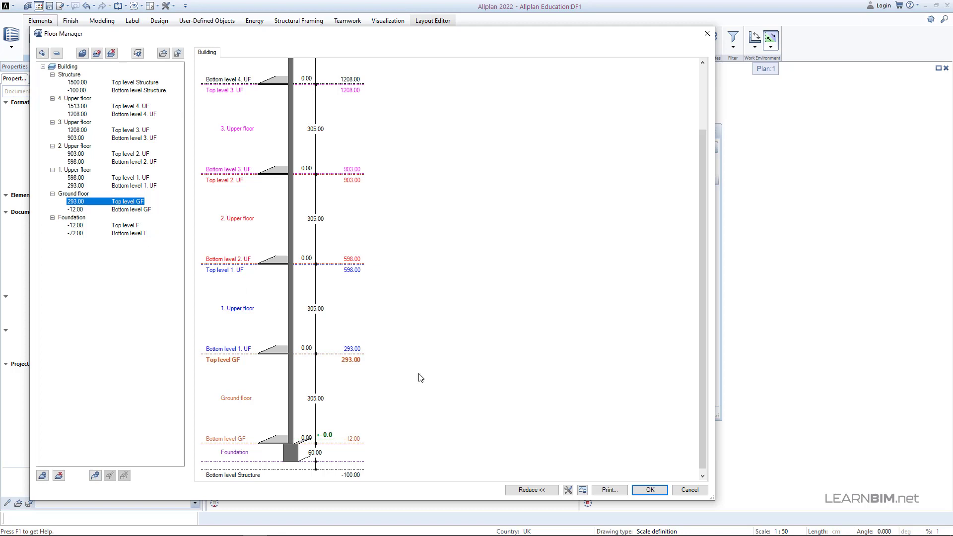
Close the Floor Manager, expand Buildings and its first three floors, and move Foundation to the top
left_click(652, 489)
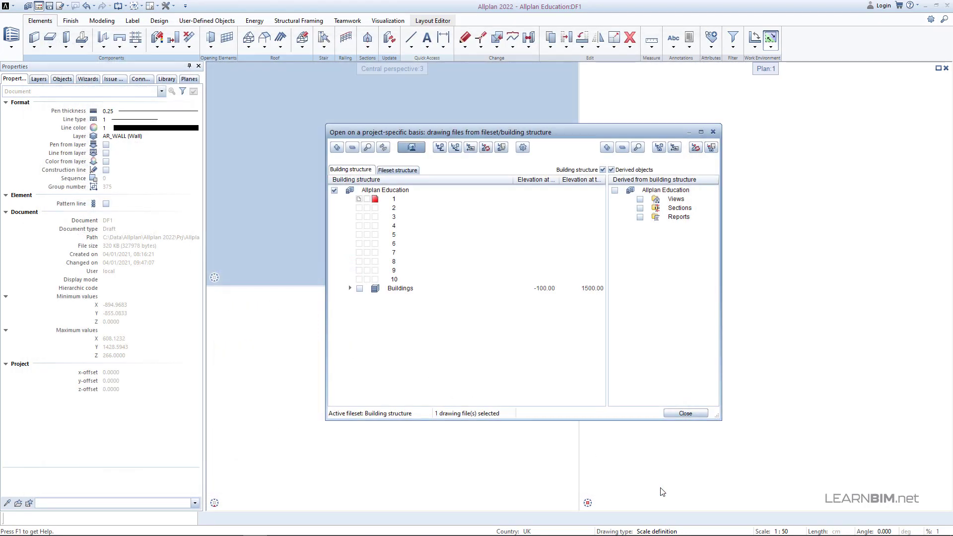
left_click(350, 288)
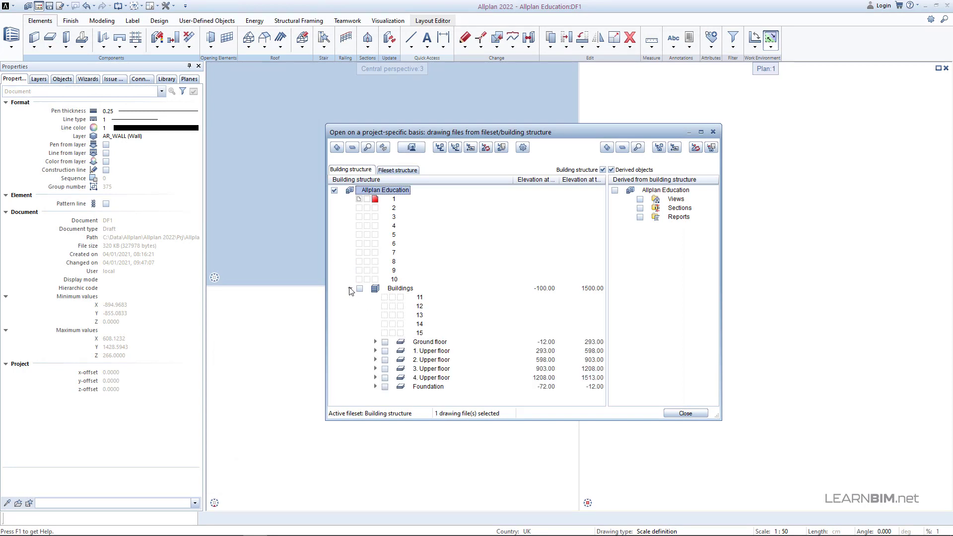
left_click_drag(377, 131, 312, 70)
left_click_drag(658, 360, 846, 485)
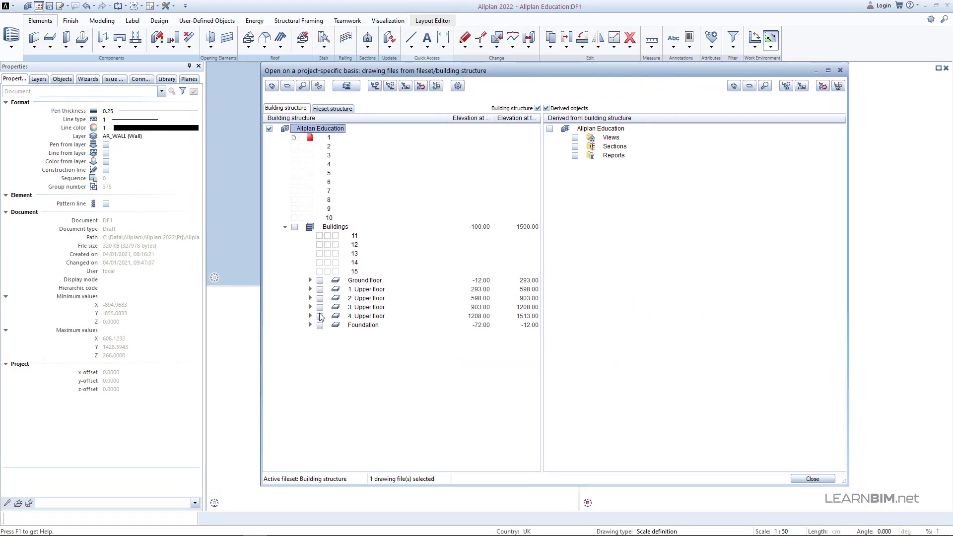
left_click(310, 280)
left_click(310, 334)
left_click(311, 387)
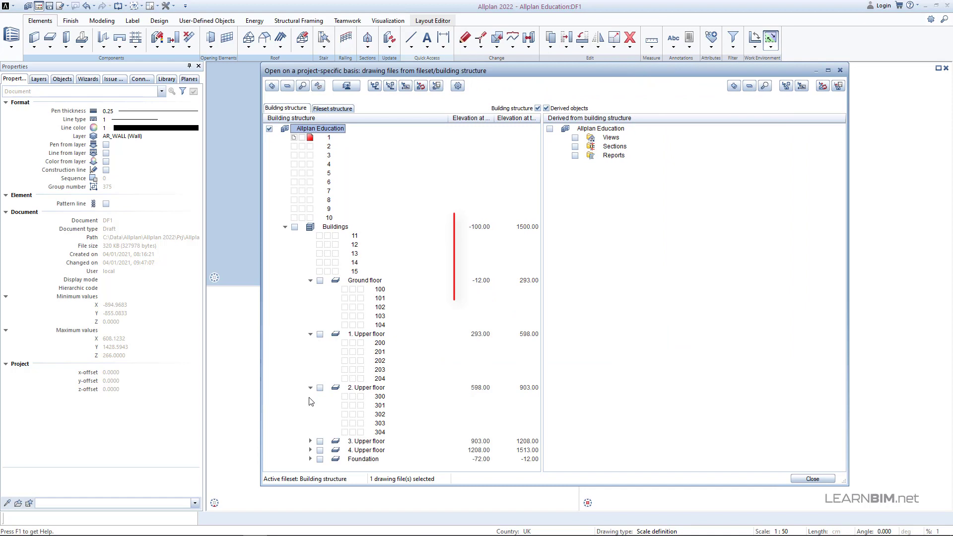
mouse_move(363, 459)
left_mouse_down()
mouse_move(330, 443)
mouse_move(326, 231)
left_mouse_up()
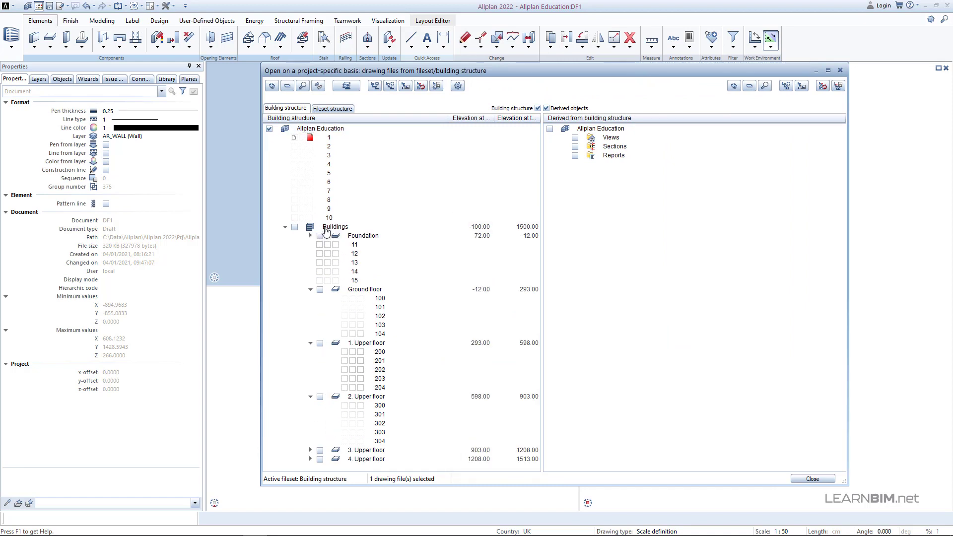